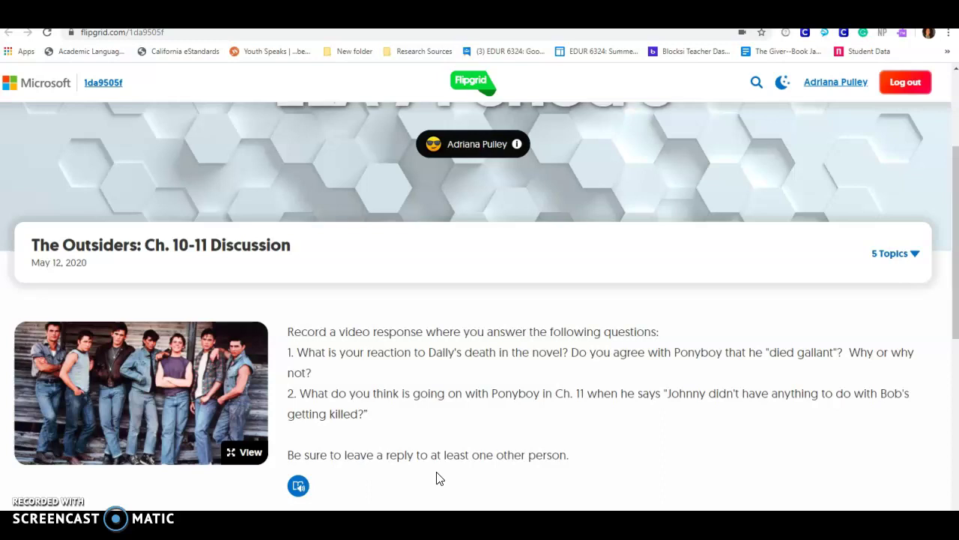
# Open the video recorder to add a response to The Outsiders: Ch. 10-11 Discussion topic
pyautogui.click(426, 353)
pyautogui.scroll(-1, 448, 328)
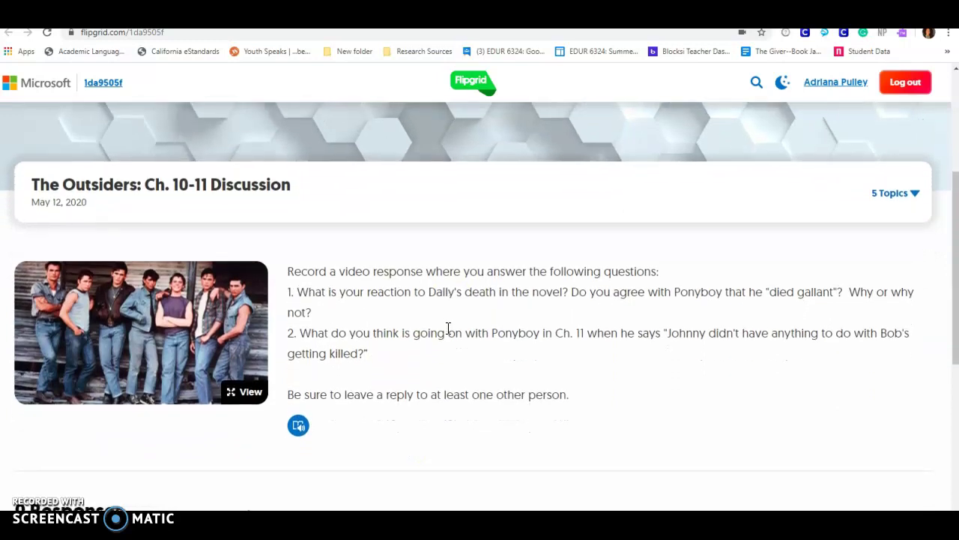
pyautogui.click(451, 399)
pyautogui.scroll(-4, 452, 404)
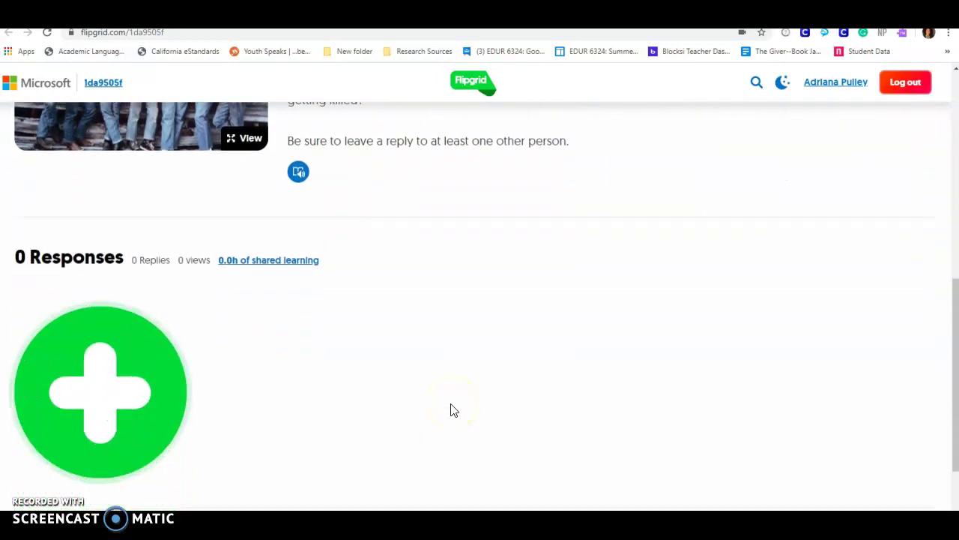
pyautogui.click(106, 382)
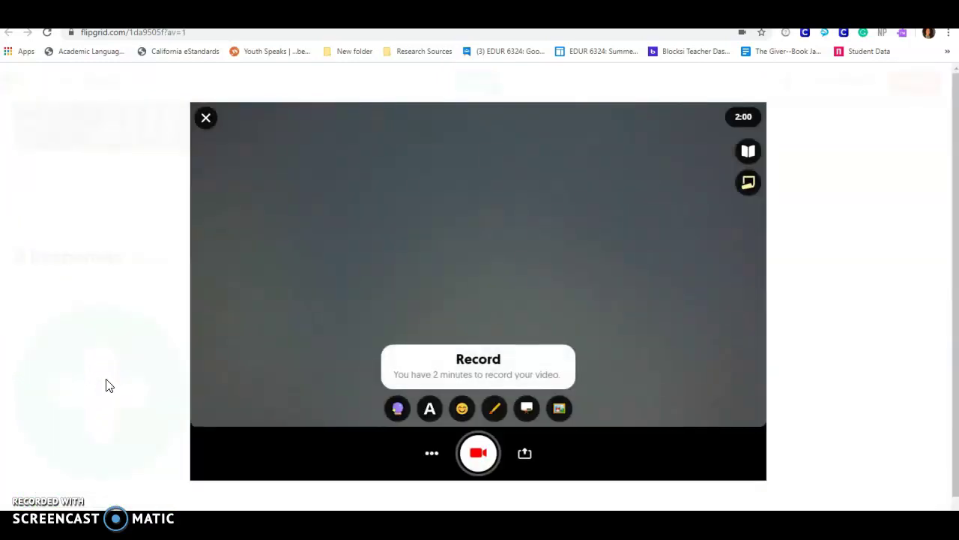
pyautogui.click(405, 245)
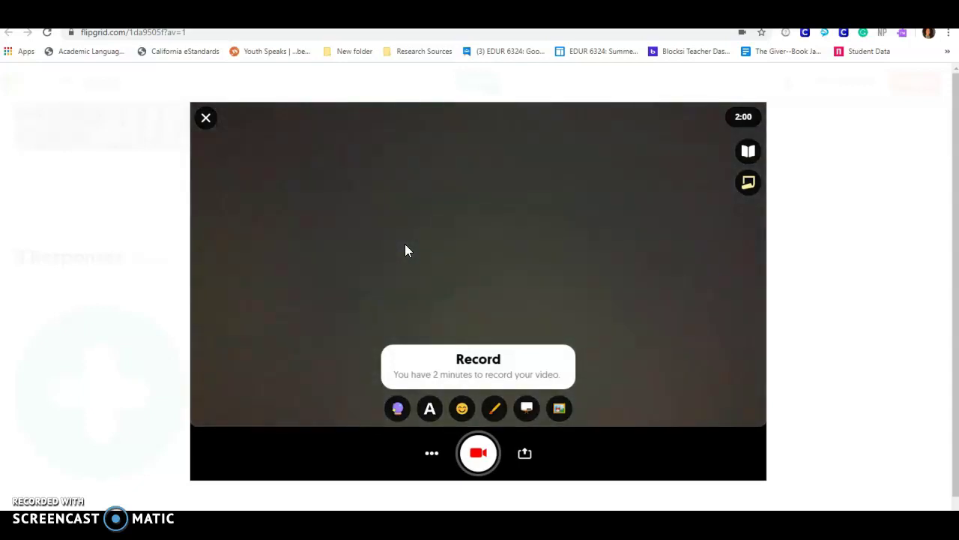
pyautogui.hotkey('ctrl', 'Tab')
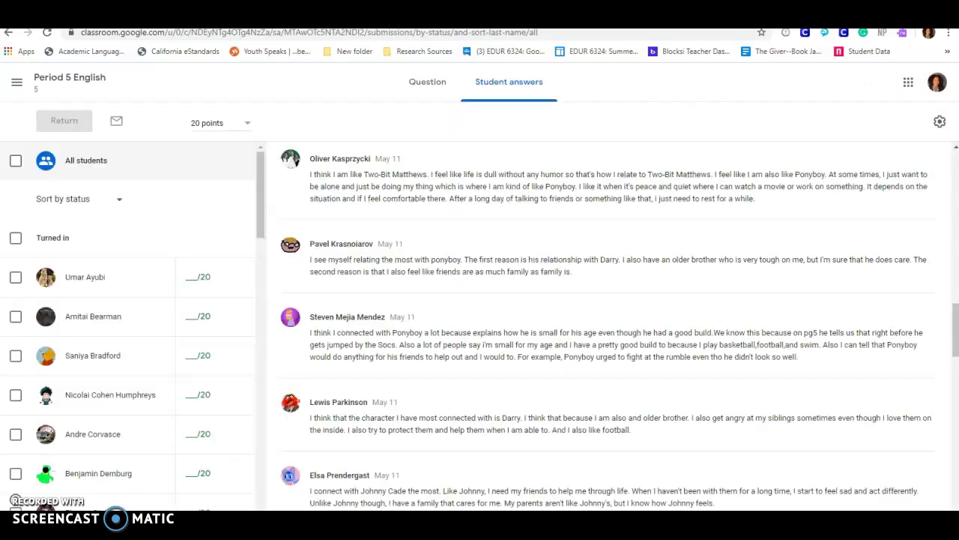
pyautogui.hotkey('ctrl', 'Tab')
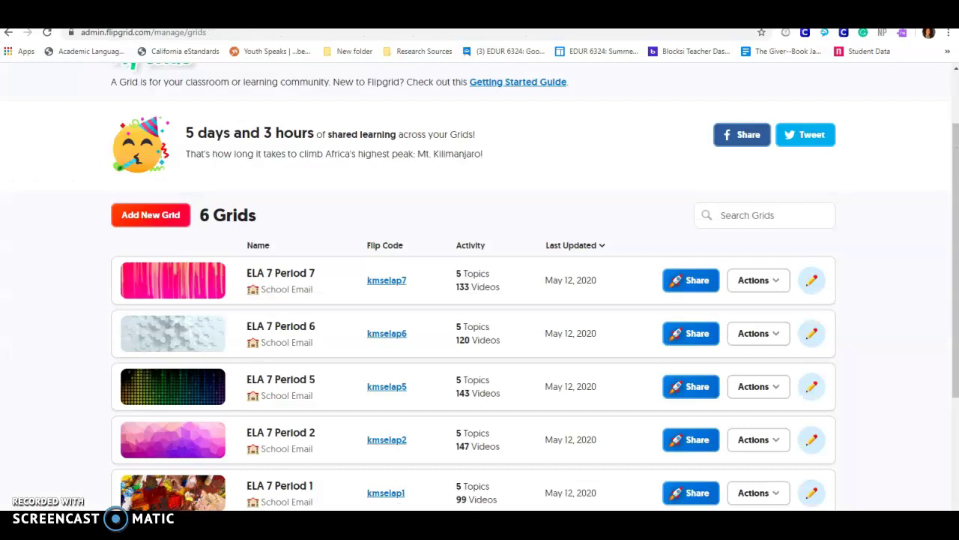
pyautogui.hotkey('ctrl', 'Tab')
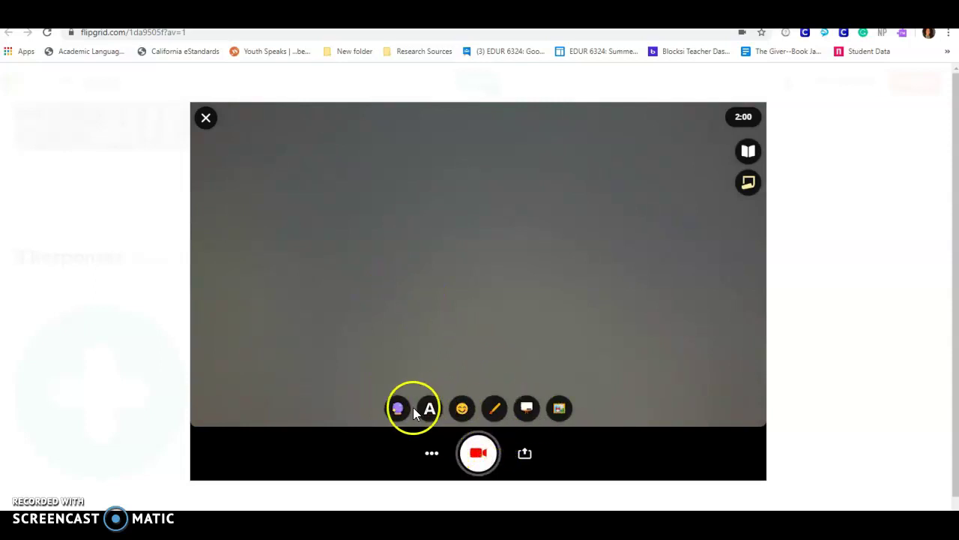
# Switch the recorder to a whiteboard background and add the black text "This is an example response"
pyautogui.click(528, 411)
pyautogui.click(444, 382)
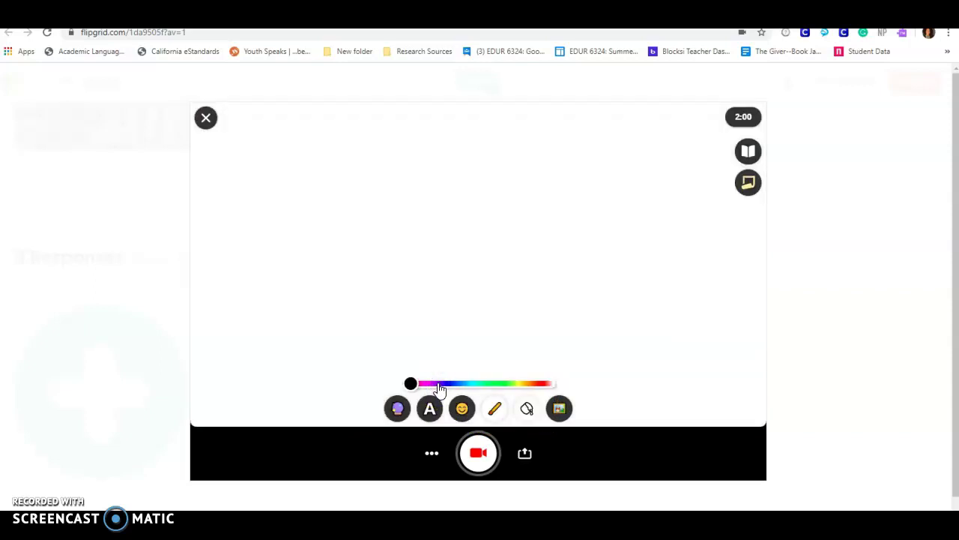
pyautogui.click(431, 409)
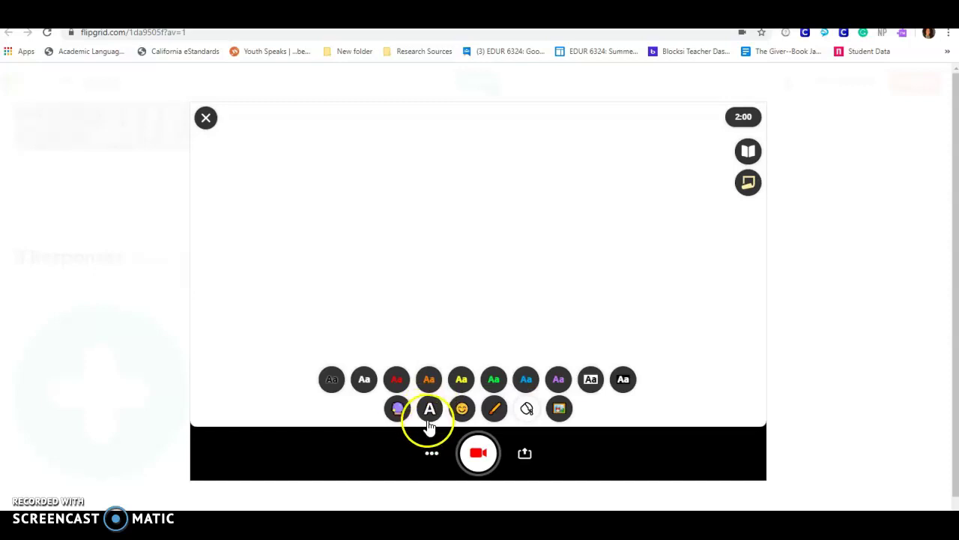
pyautogui.click(430, 411)
pyautogui.click(431, 411)
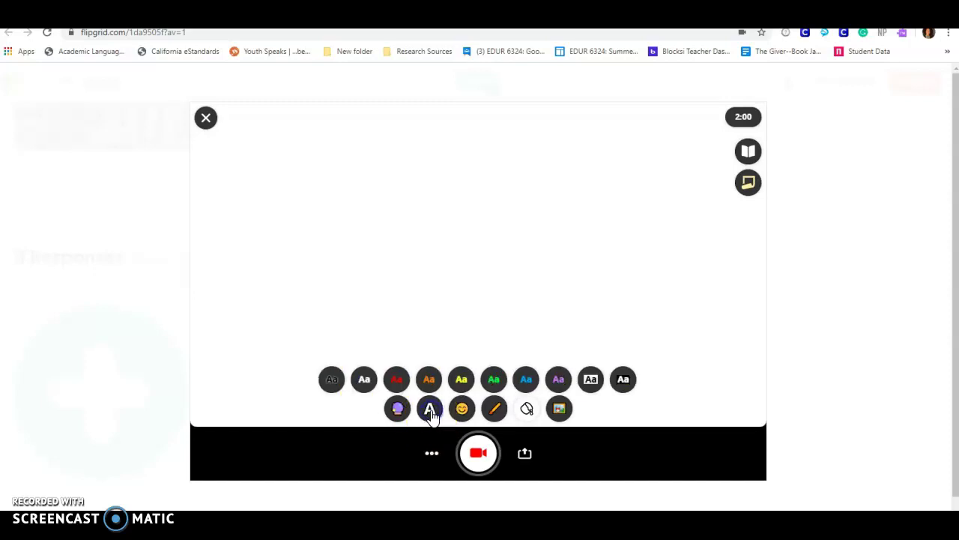
pyautogui.click(337, 385)
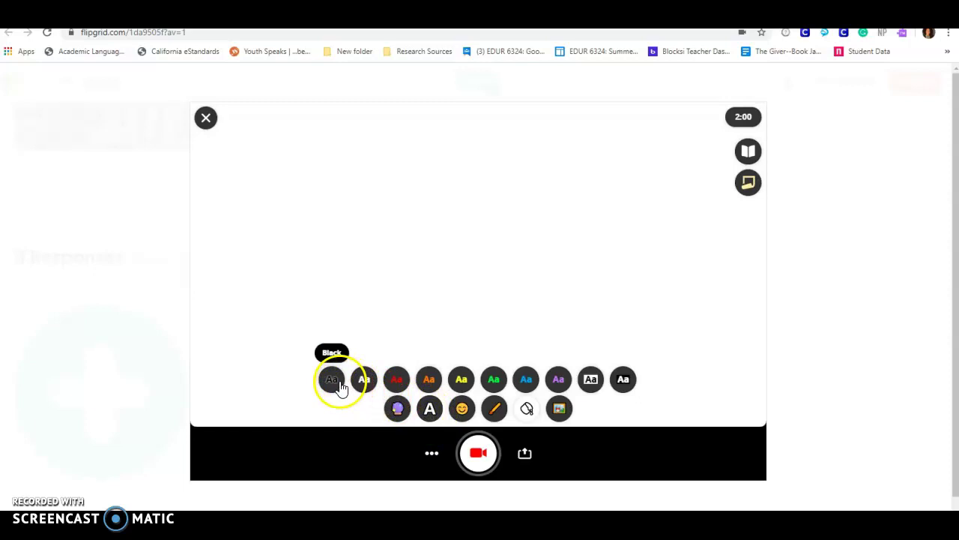
pyautogui.click(374, 266)
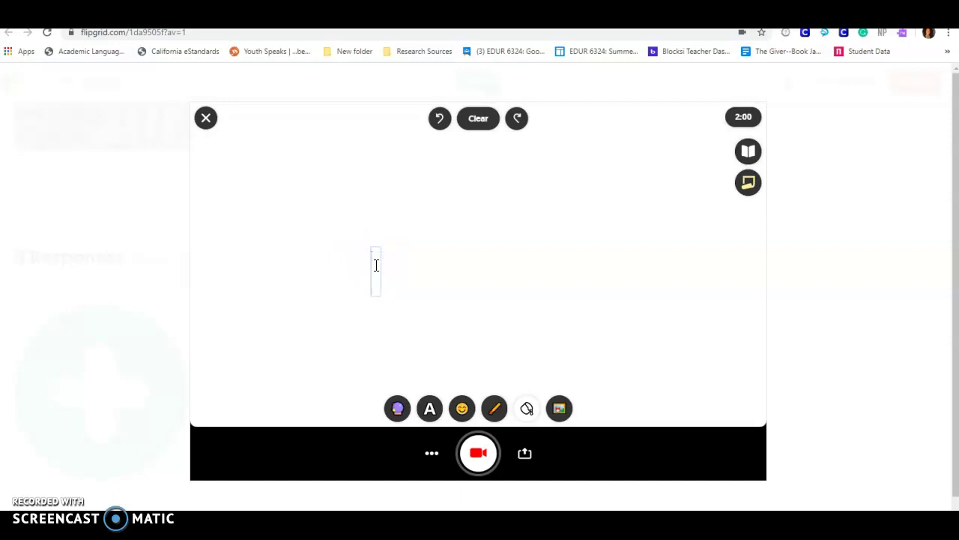
pyautogui.write('This is an e')
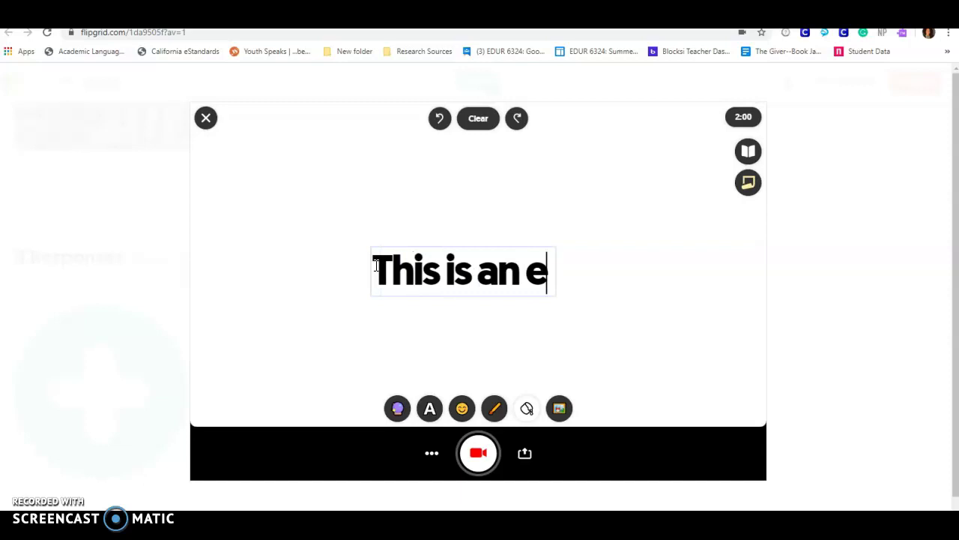
pyautogui.write('xample re')
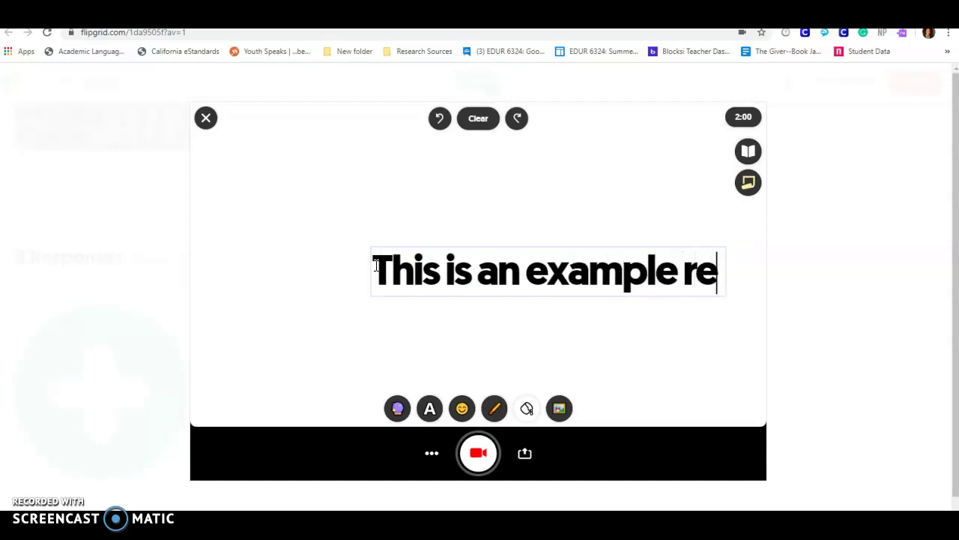
pyautogui.write('spo')
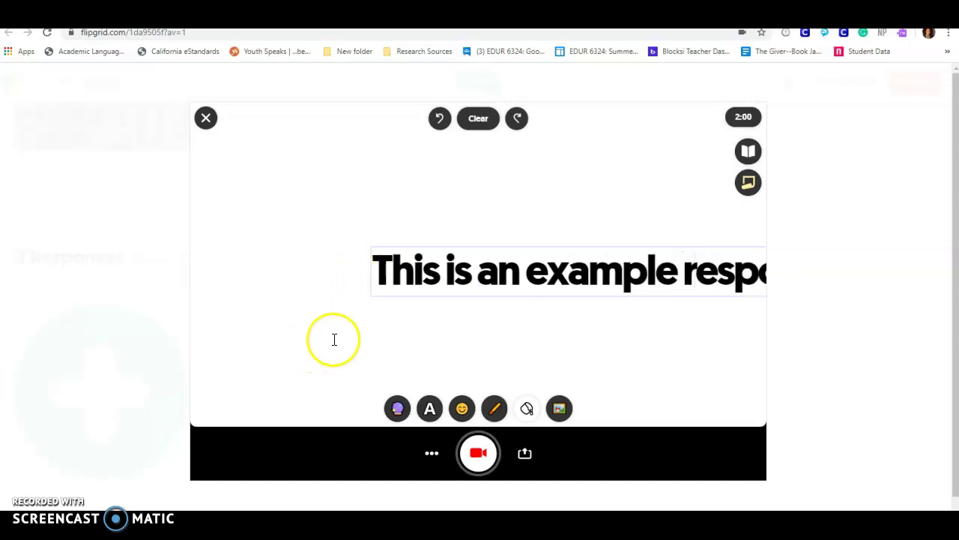
pyautogui.click(399, 333)
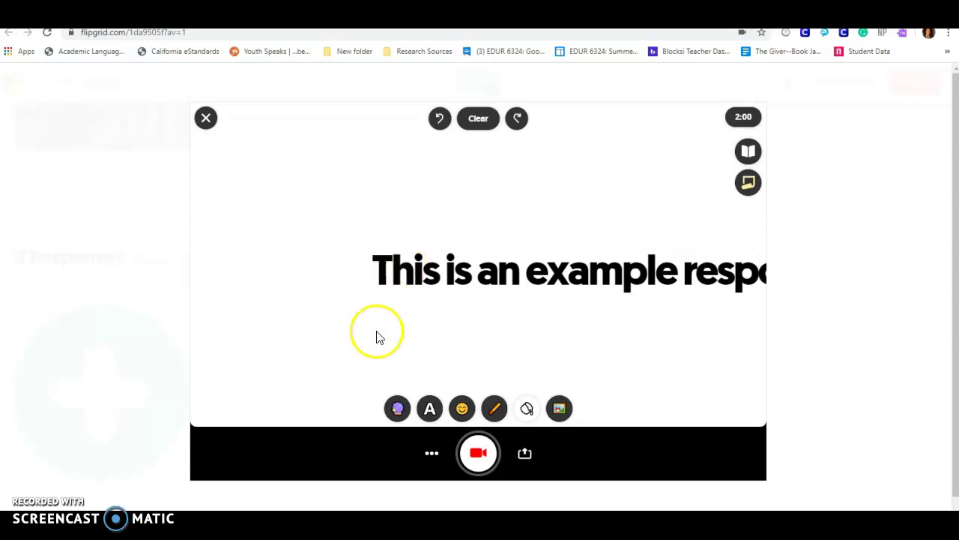
# Move the text to the whiteboard's upper-left corner and shrink it to less than half its width
pyautogui.moveTo(405, 277); pyautogui.dragTo(237, 155)
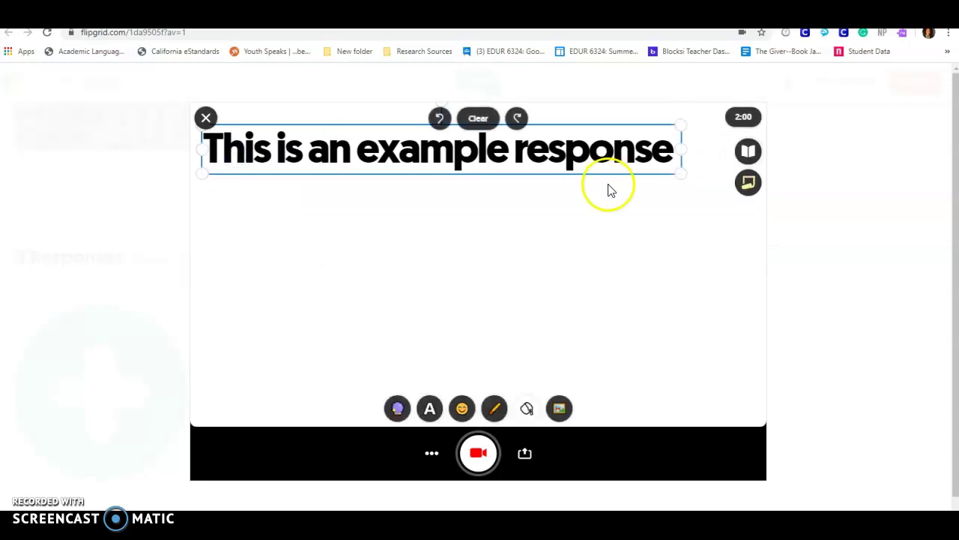
pyautogui.moveTo(680, 175); pyautogui.dragTo(398, 140)
pyautogui.click(398, 139)
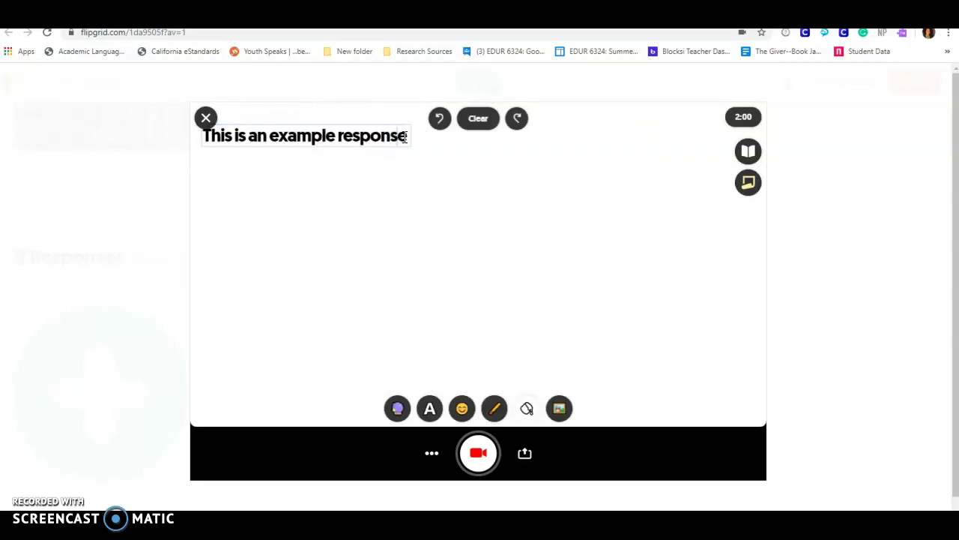
# Extend the whiteboard text with "to one of my class discussion posts..." after the word "response"
pyautogui.doubleClick(404, 137)
pyautogui.click(405, 136)
pyautogui.click(403, 153)
pyautogui.click(402, 168)
pyautogui.write('to one o')
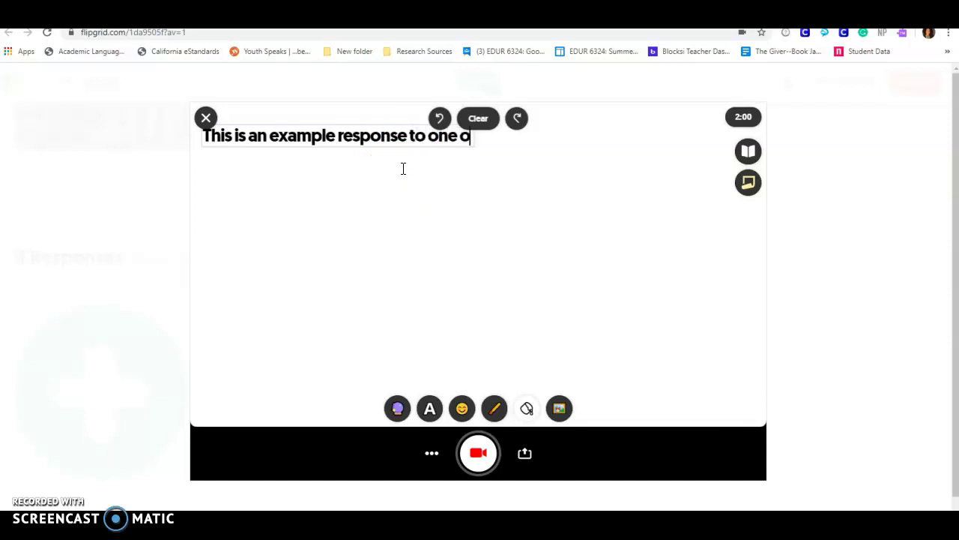
pyautogui.write('f my class di')
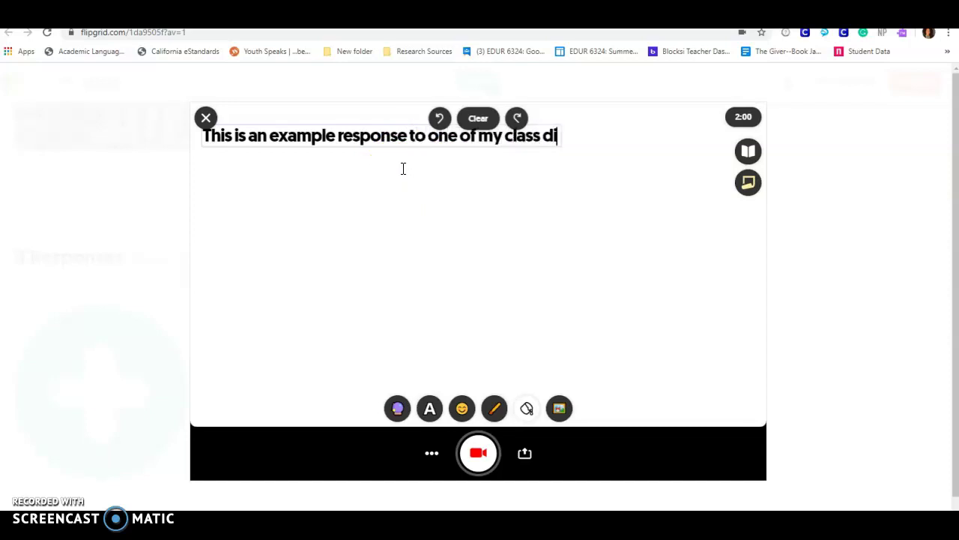
pyautogui.write('scussion posts...')
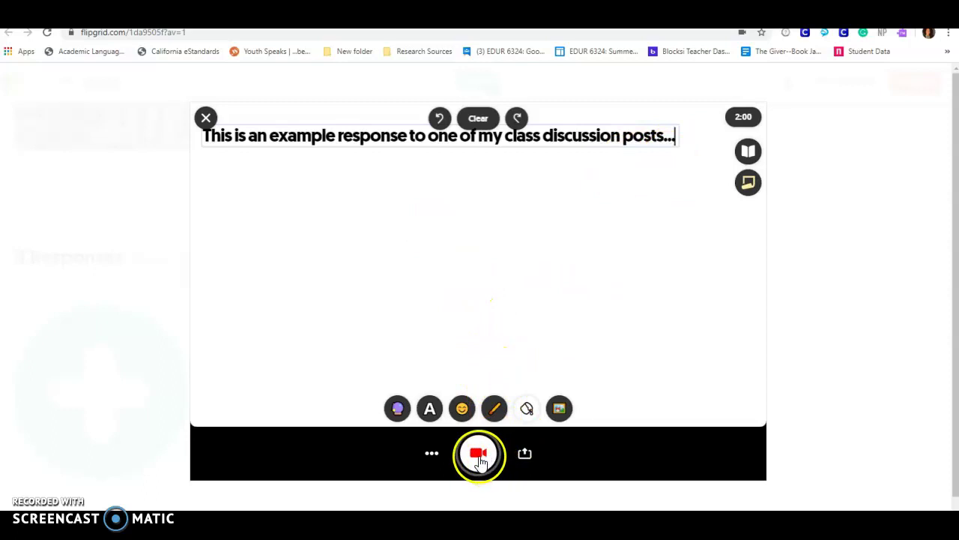
# Record a short clip of the whiteboard text and pause the recording
pyautogui.click(479, 458)
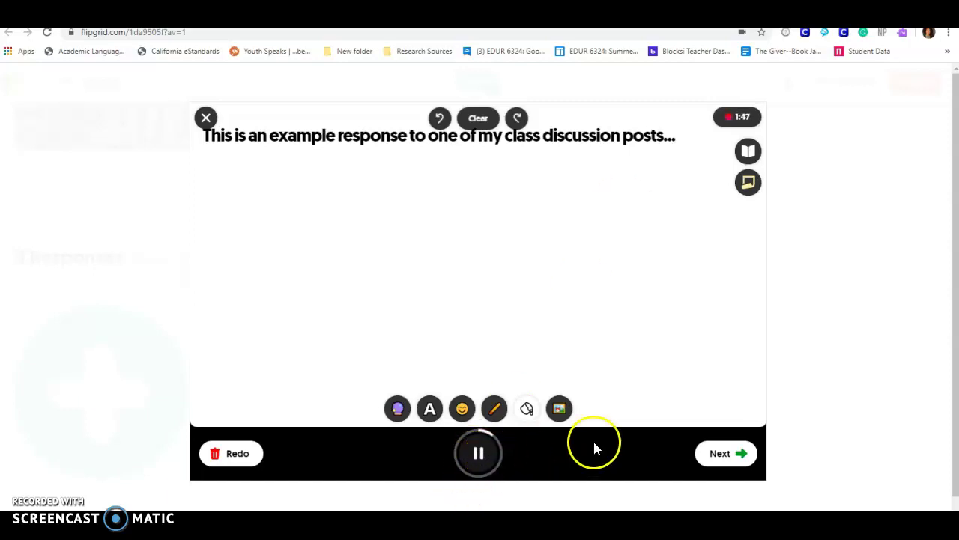
pyautogui.click(481, 452)
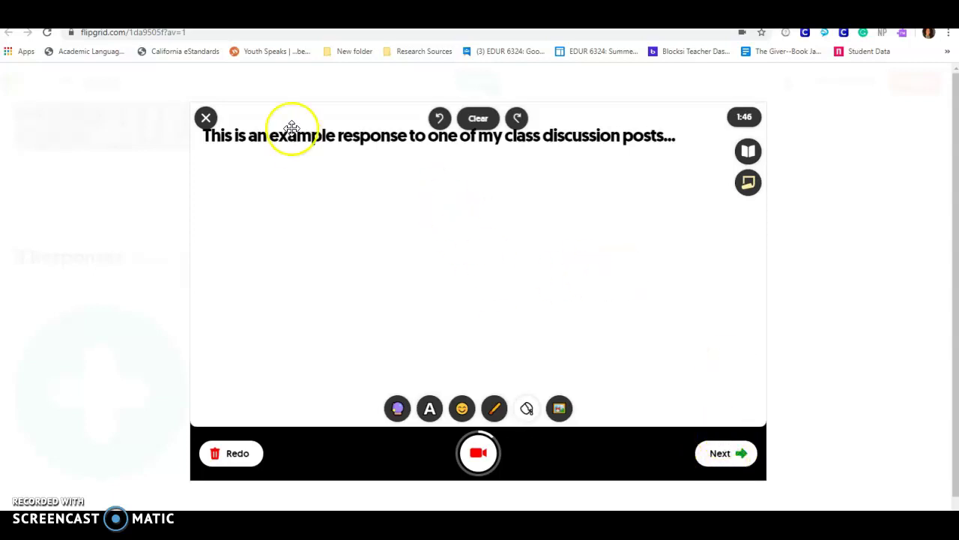
# Exit the video recorder and discard the recorded response
pyautogui.click(210, 123)
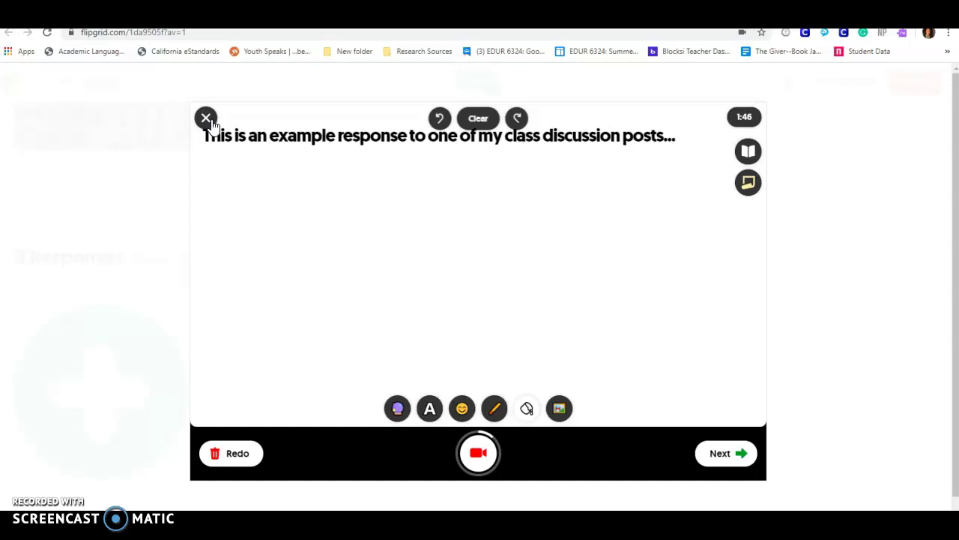
pyautogui.click(209, 123)
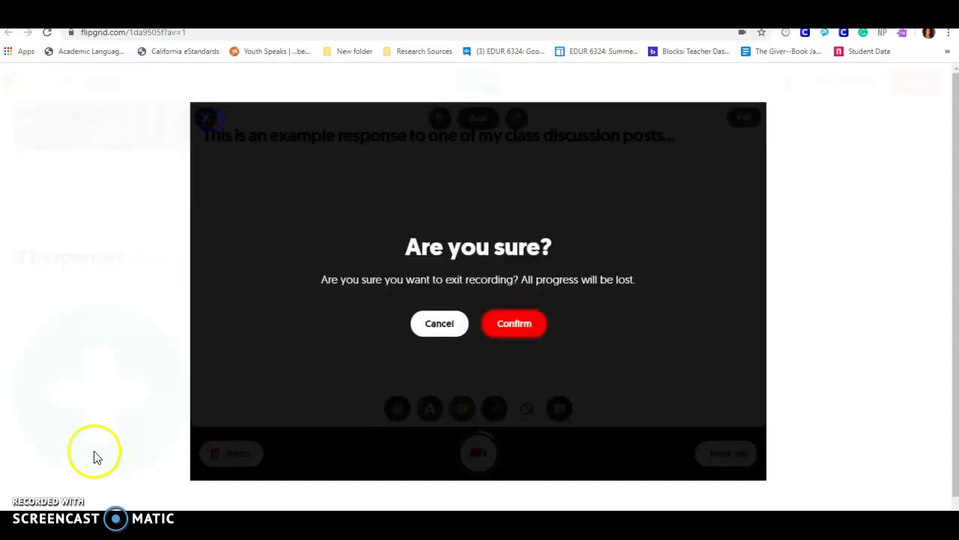
pyautogui.click(502, 327)
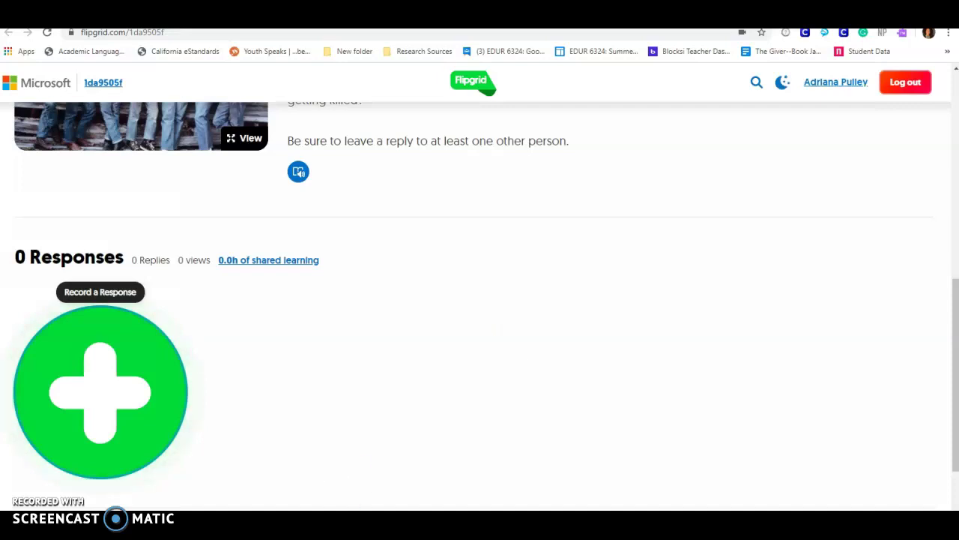